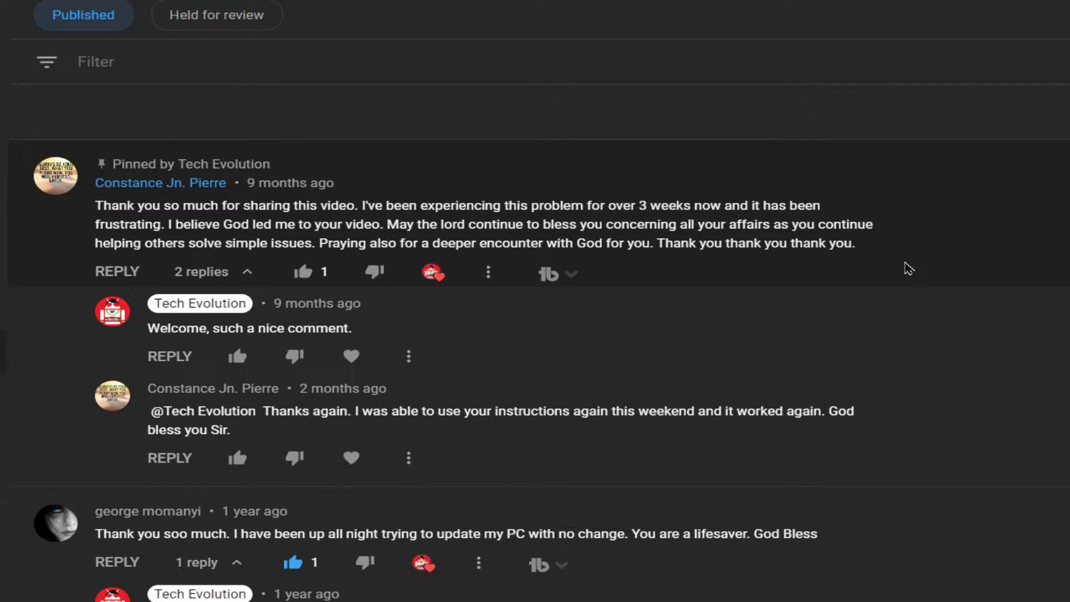
Scroll through the Google results for msvcp110.dll, with the DLL-files.com download page listed first
{"action": "scroll", "coordinate": [910, 268], "scroll_direction": "down", "scroll_amount": 5}
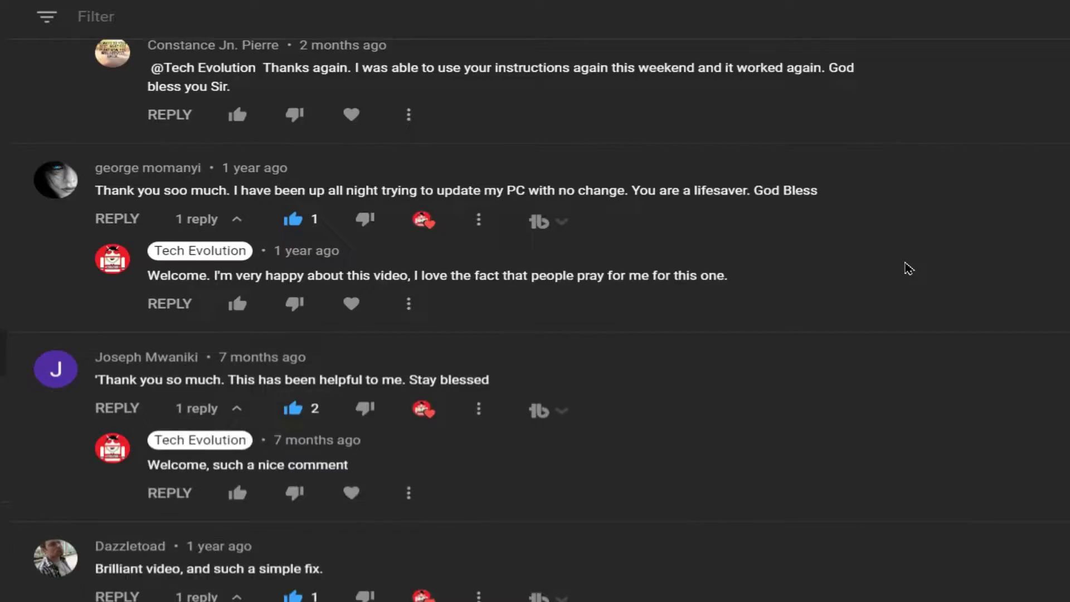
{"action": "scroll", "coordinate": [909, 268], "scroll_direction": "down", "scroll_amount": 8}
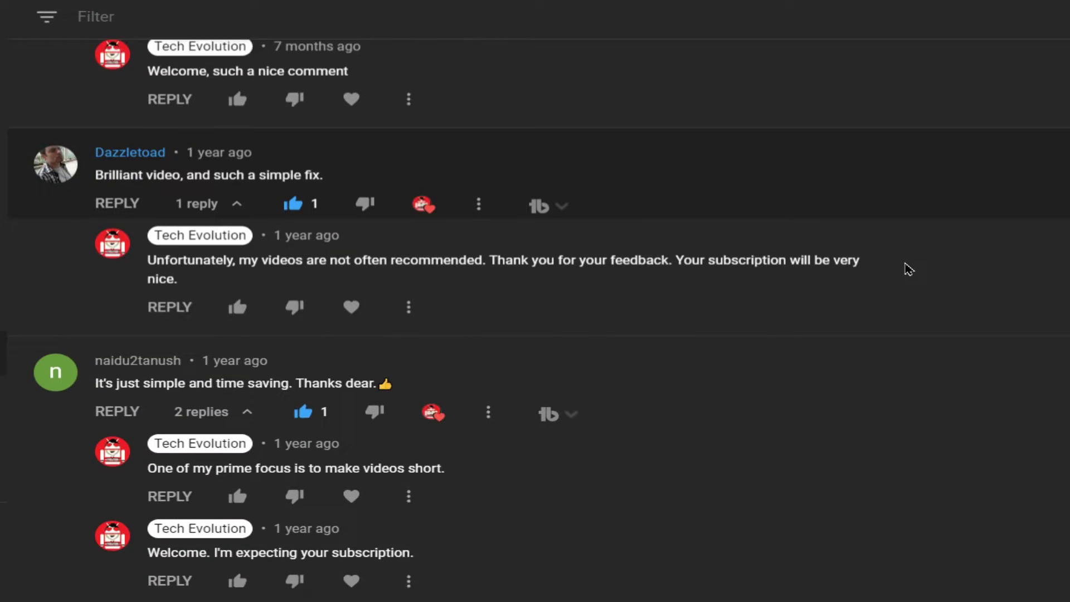
{"action": "scroll", "coordinate": [910, 268], "scroll_direction": "down", "scroll_amount": 8}
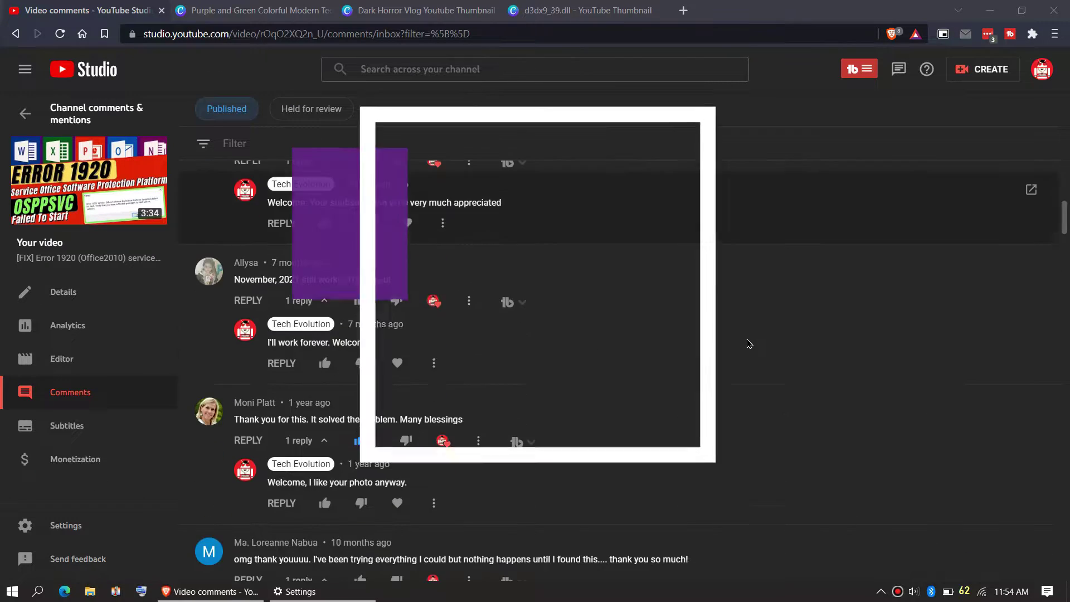
{"action": "scroll", "coordinate": [748, 343], "scroll_direction": "down", "scroll_amount": 10}
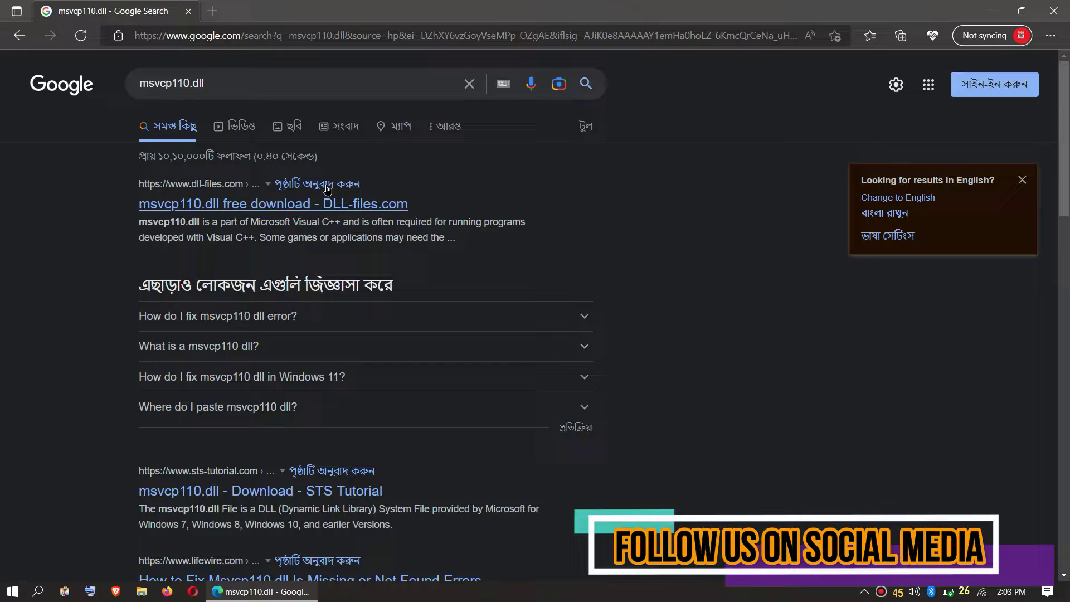
{"action": "scroll", "coordinate": [332, 193], "scroll_direction": "down", "scroll_amount": 6}
{"action": "scroll", "coordinate": [333, 192], "scroll_direction": "down", "scroll_amount": 10}
{"action": "scroll", "coordinate": [407, 382], "scroll_direction": "up", "scroll_amount": 15}
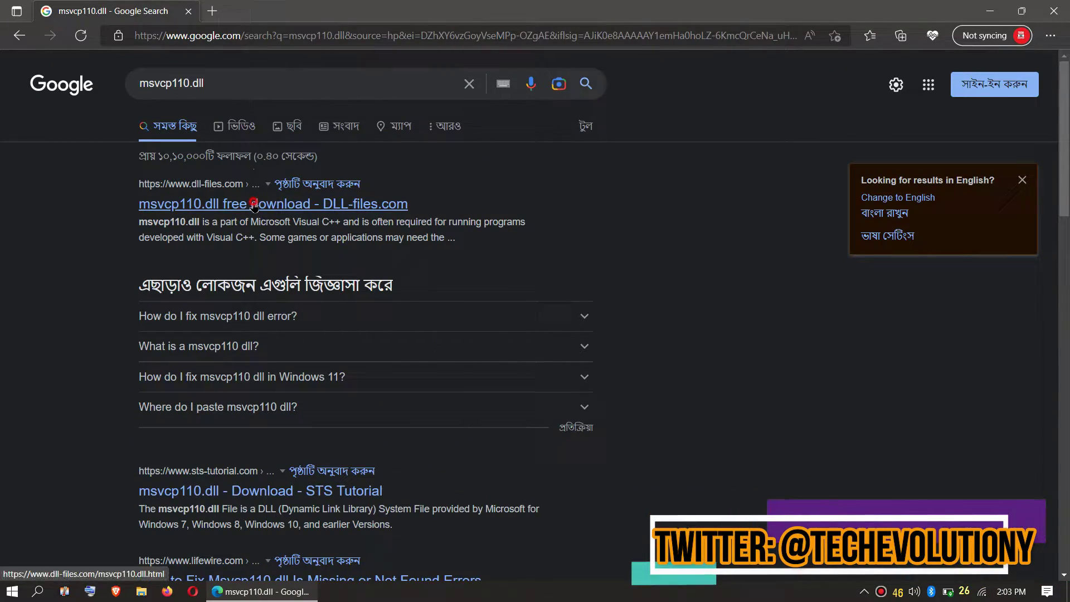
Open the DLL-files.com msvcp110.dll page and highlight the 32-bit 11.0.61135.400 version details
{"action": "left_click", "coordinate": [255, 207]}
{"action": "scroll", "coordinate": [248, 206], "scroll_direction": "down", "scroll_amount": 3}
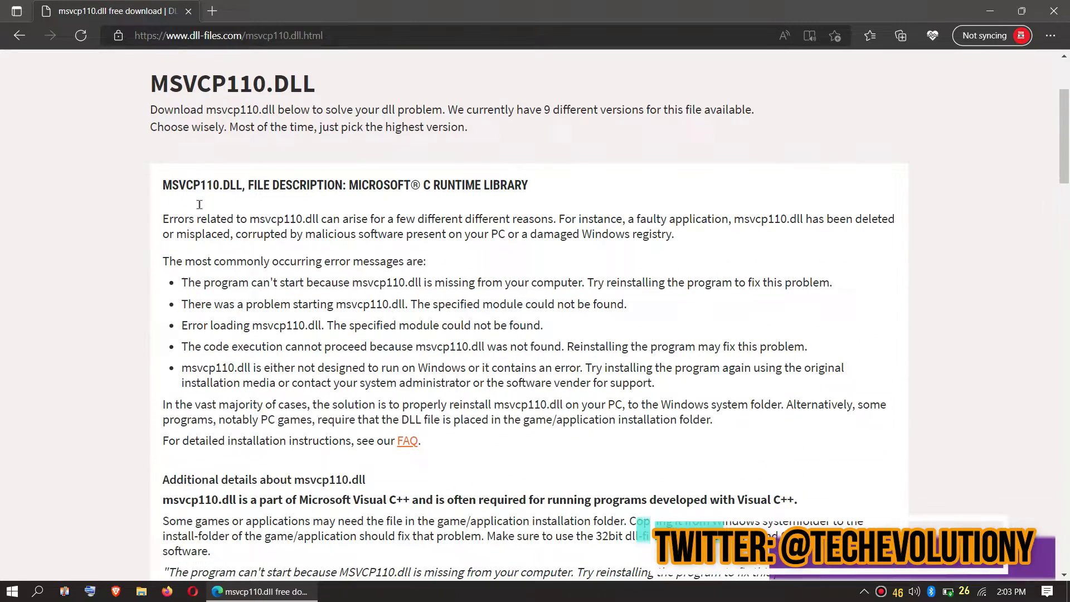
{"action": "left_click", "coordinate": [188, 35]}
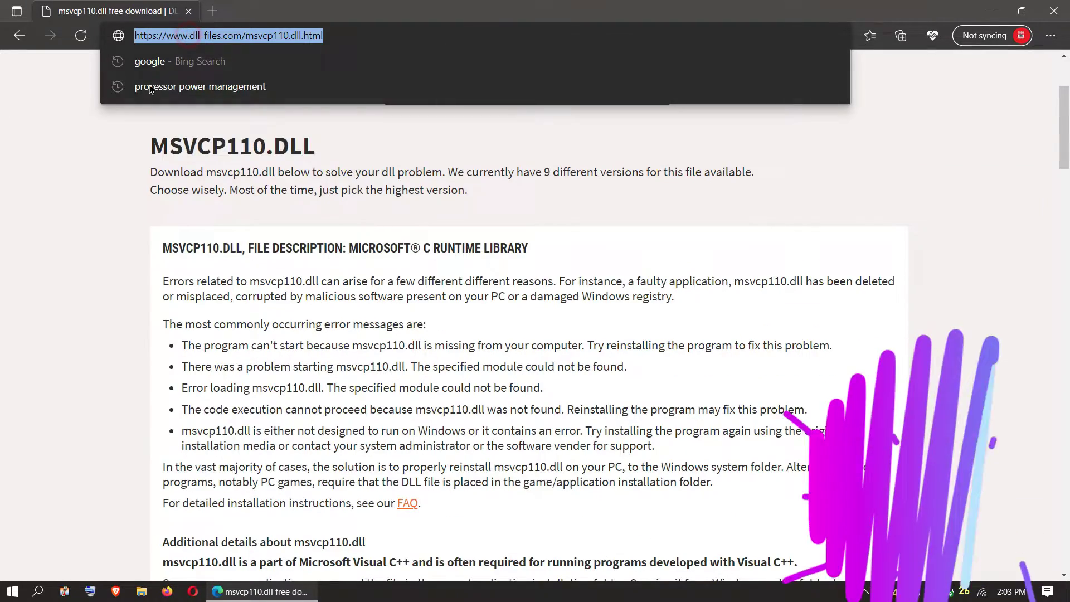
{"action": "scroll", "coordinate": [38, 335], "scroll_direction": "down", "scroll_amount": 8}
{"action": "left_click", "coordinate": [52, 327]}
{"action": "scroll", "coordinate": [52, 328], "scroll_direction": "down", "scroll_amount": 10}
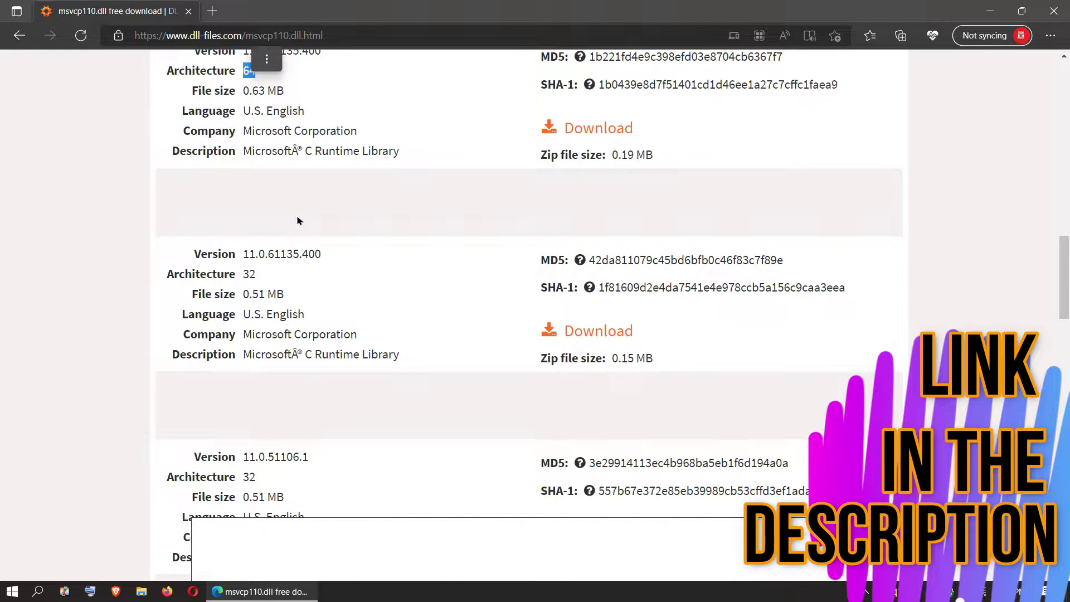
{"action": "left_click_drag", "start_coordinate": [200, 273], "coordinate": [337, 273]}
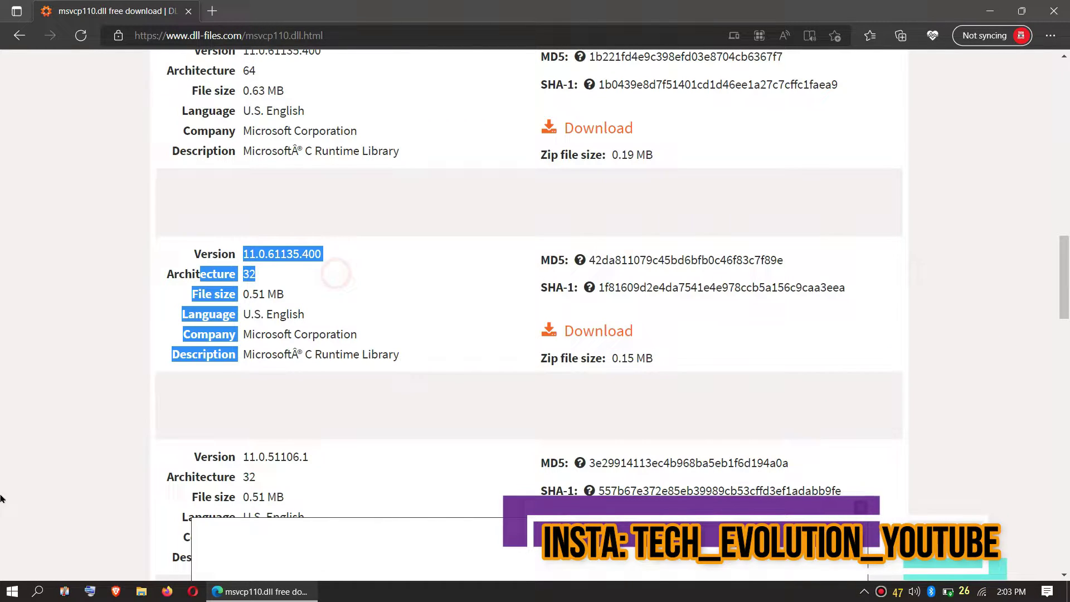
Launch System Information via 'sys' and check the x64-based System Type and version 10.0.19043
{"action": "key", "text": "super"}
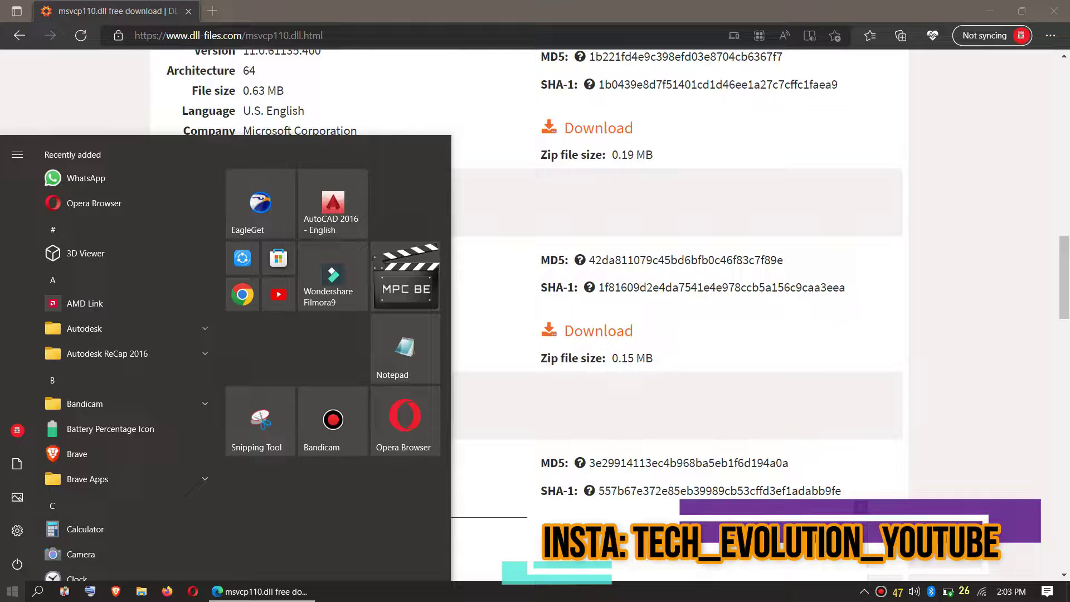
{"action": "type", "text": "sys"}
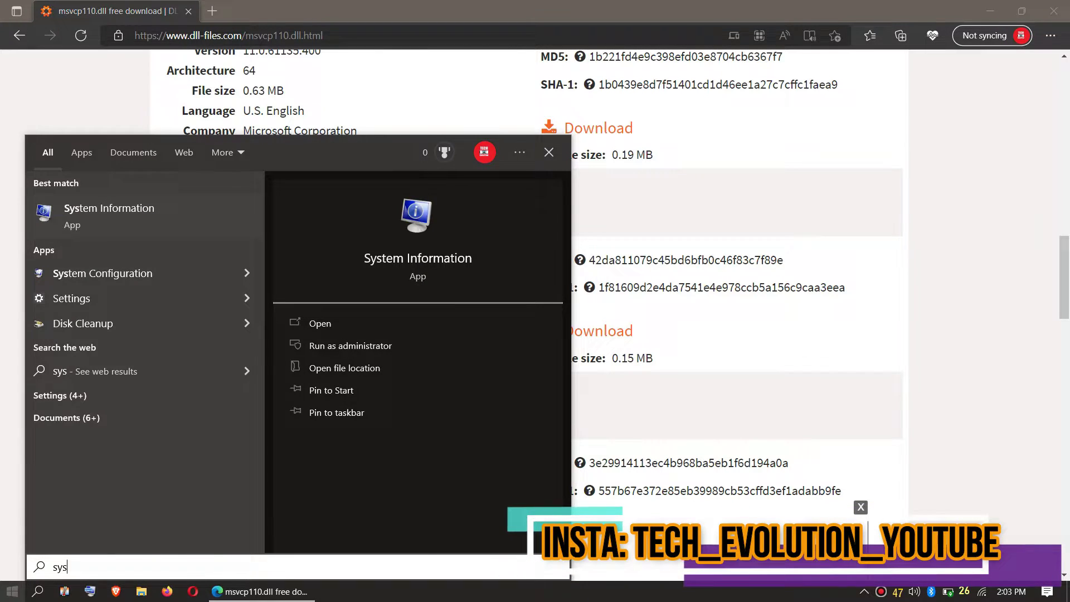
{"action": "key", "text": "Return"}
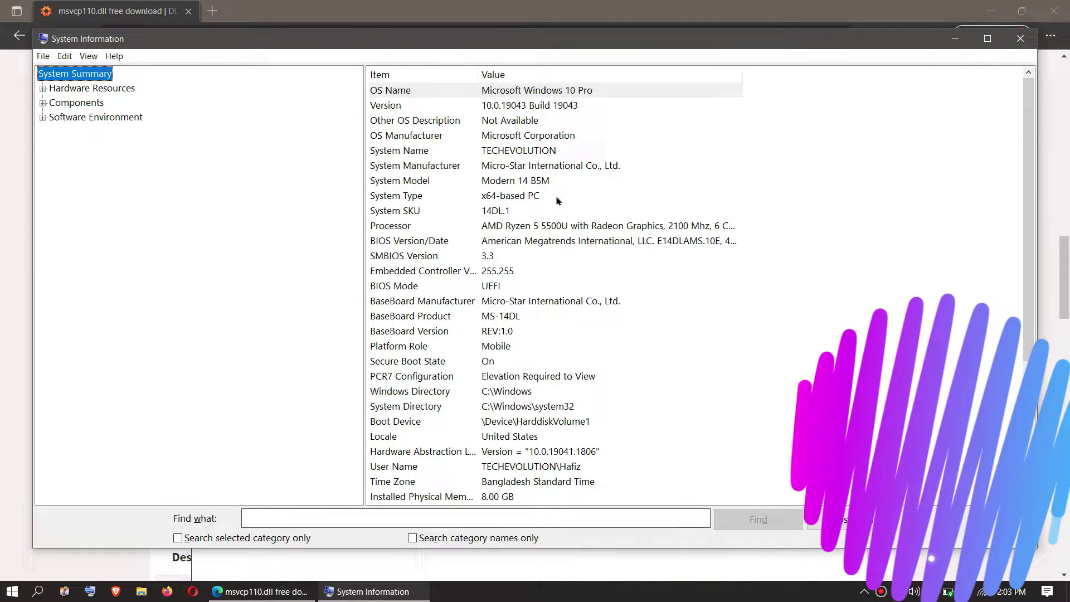
{"action": "left_click", "coordinate": [516, 199]}
{"action": "left_click", "coordinate": [524, 107]}
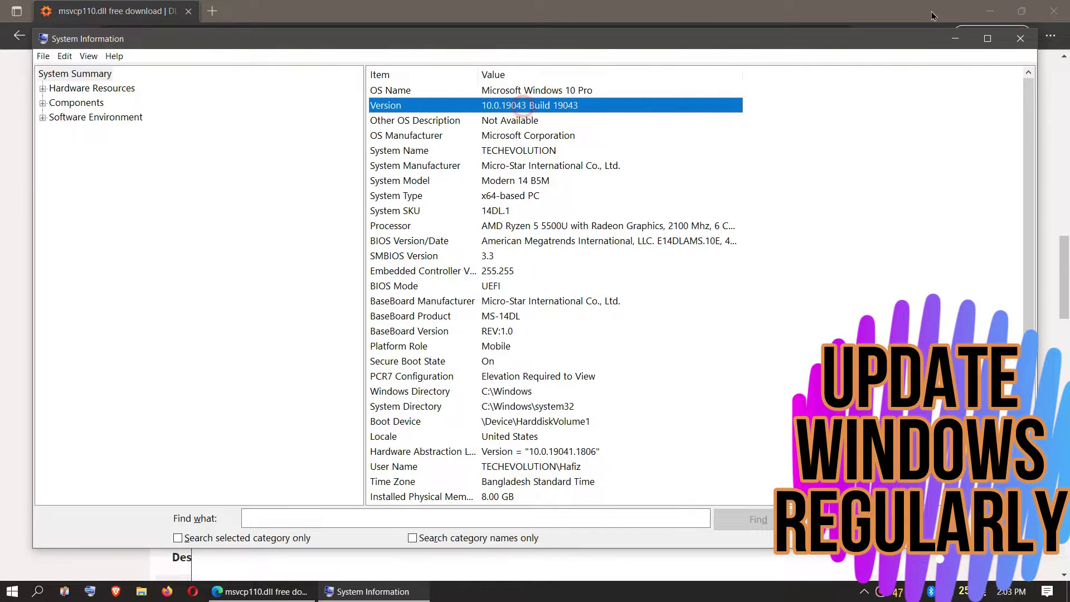
Minimize System Information and download the 64-bit msvcp110.dll from DLL-files.com
{"action": "left_click", "coordinate": [948, 43]}
{"action": "scroll", "coordinate": [808, 191], "scroll_direction": "up", "scroll_amount": 4}
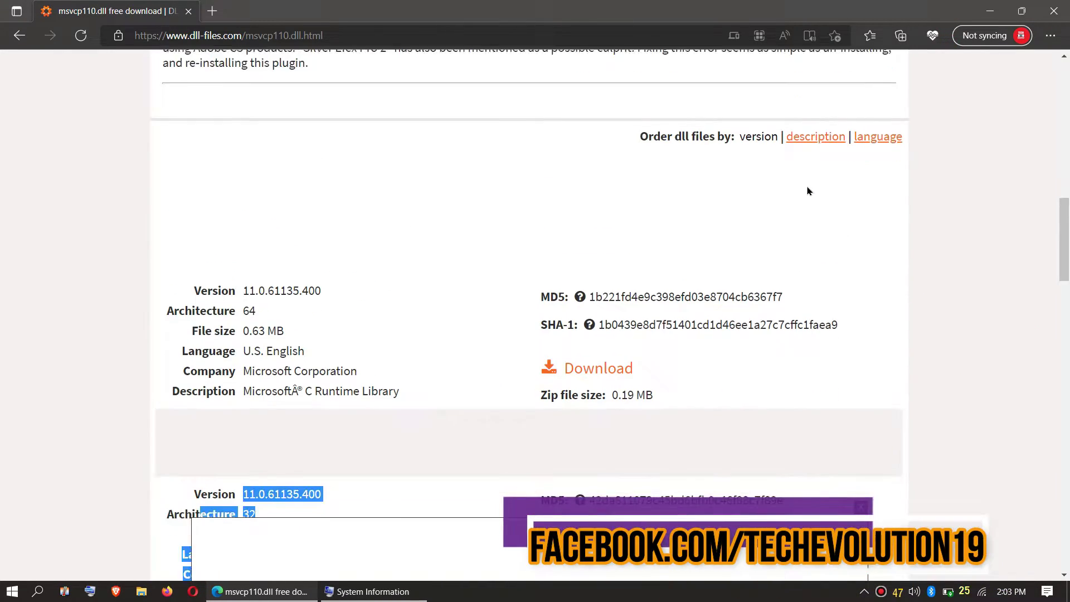
{"action": "scroll", "coordinate": [808, 191], "scroll_direction": "down", "scroll_amount": 3}
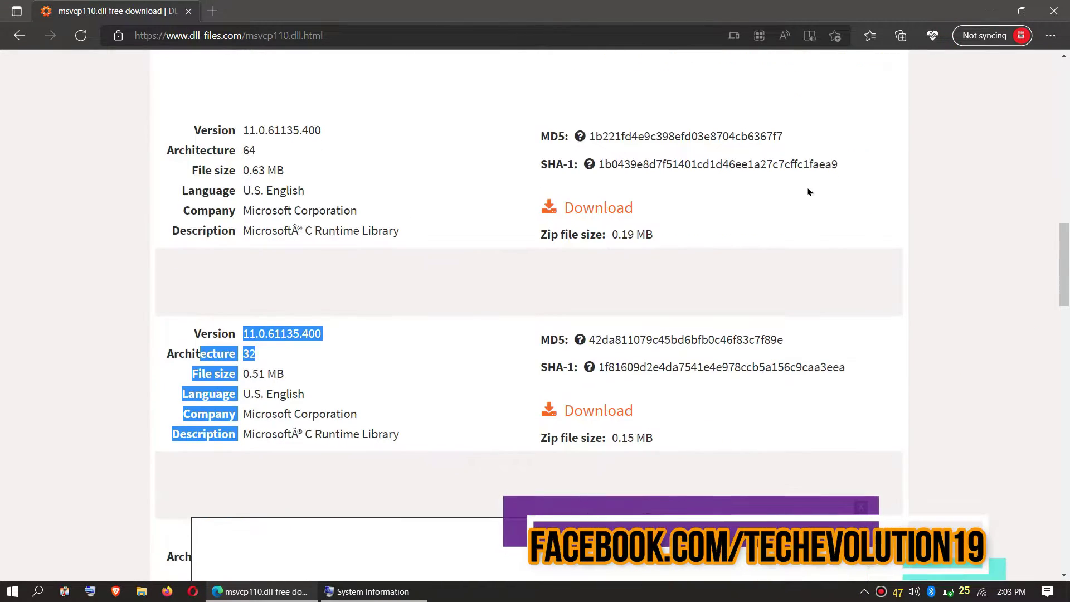
{"action": "left_click", "coordinate": [588, 208]}
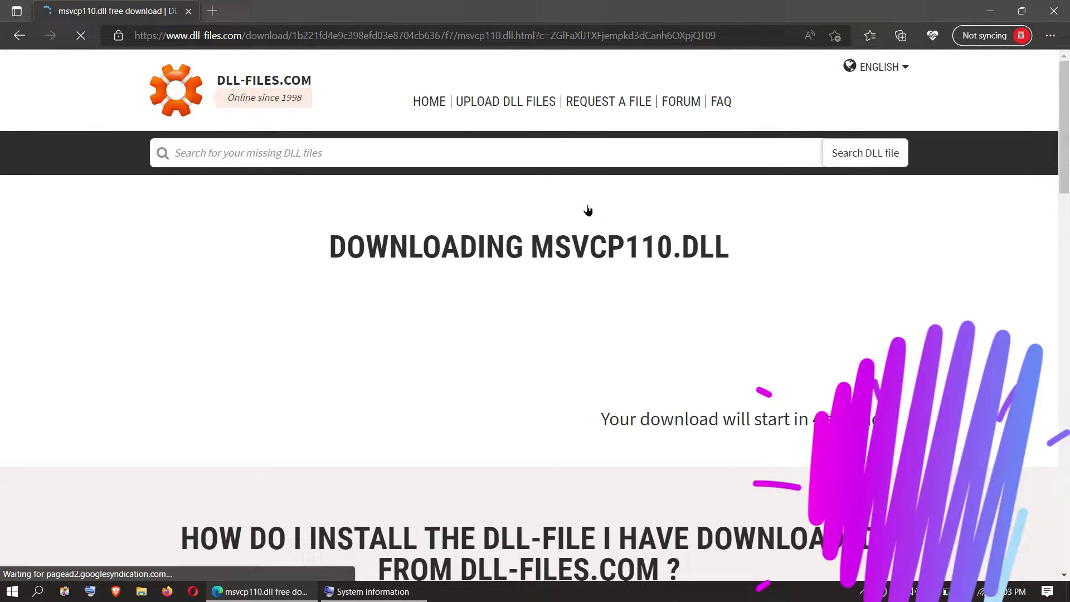
Open the downloaded msvcp110.zip archive from Edge's downloads
{"action": "scroll", "coordinate": [588, 211], "scroll_direction": "down", "scroll_amount": 1}
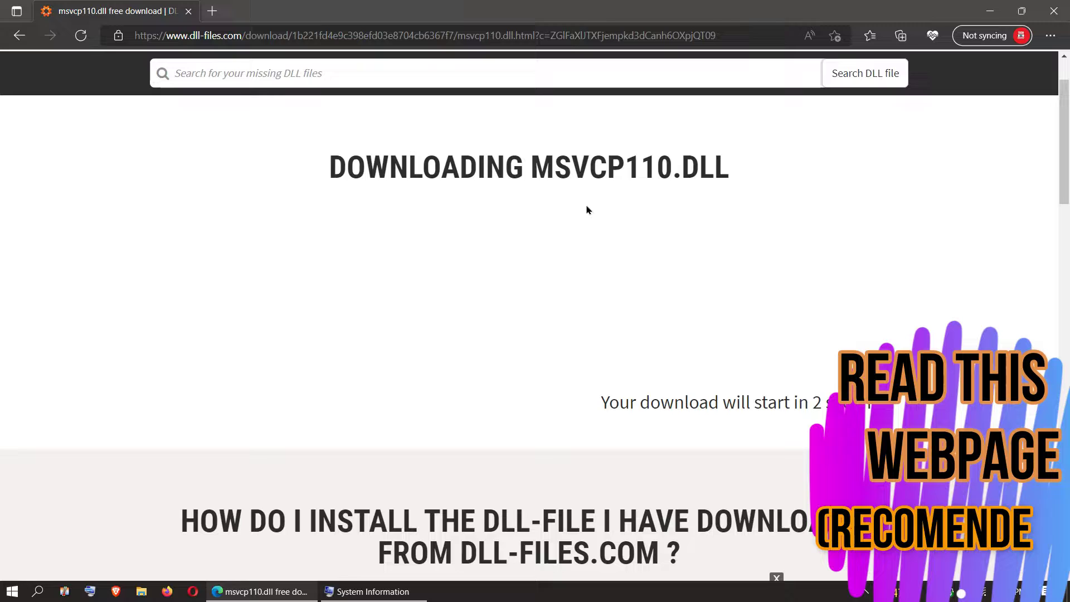
{"action": "scroll", "coordinate": [585, 213], "scroll_direction": "down", "scroll_amount": 1}
{"action": "scroll", "coordinate": [584, 214], "scroll_direction": "down", "scroll_amount": 12}
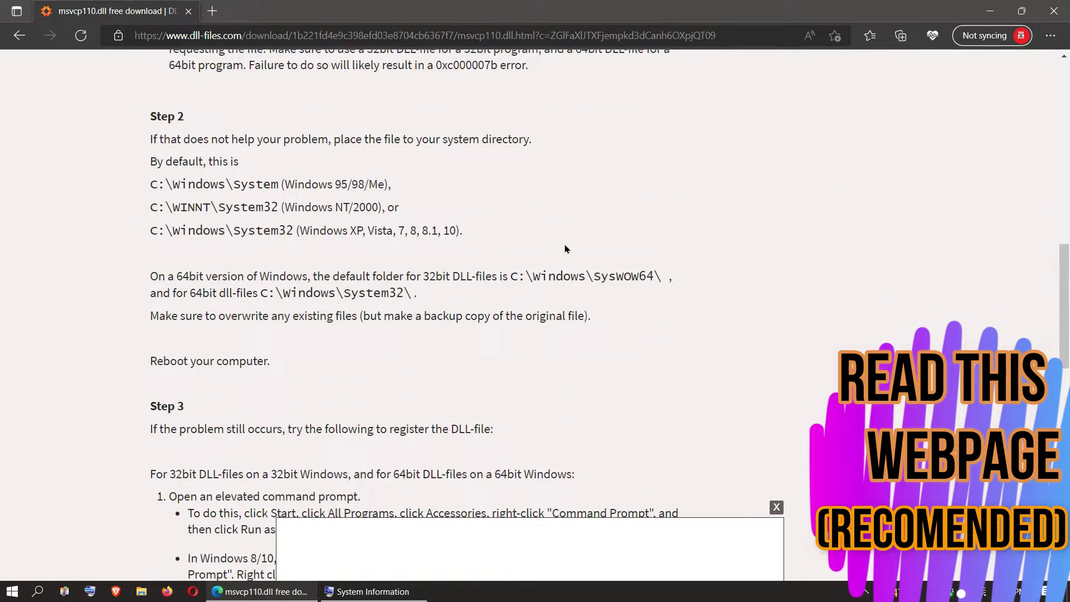
{"action": "scroll", "coordinate": [565, 249], "scroll_direction": "down", "scroll_amount": 3}
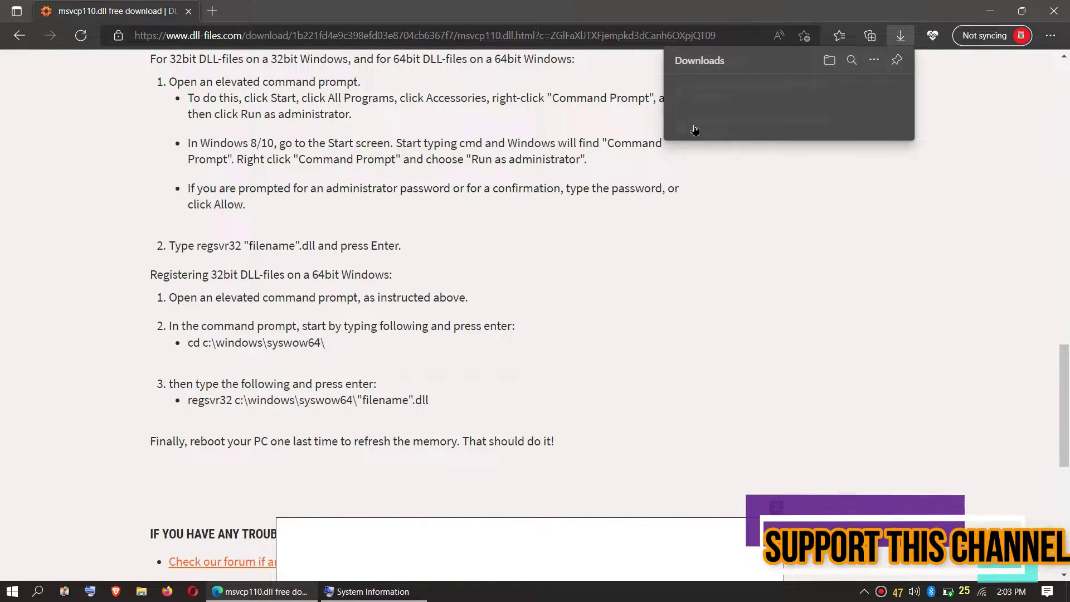
{"action": "left_click", "coordinate": [704, 98]}
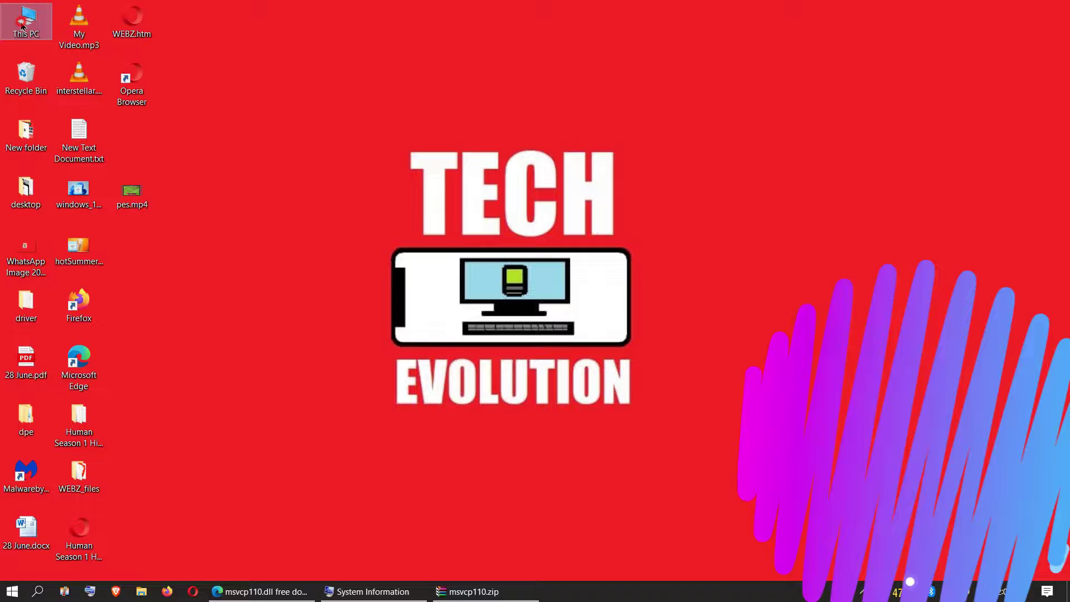
Navigate from This PC through Local Disk (C:) and Windows to the System32 folder
{"action": "double_click", "coordinate": [6, 14]}
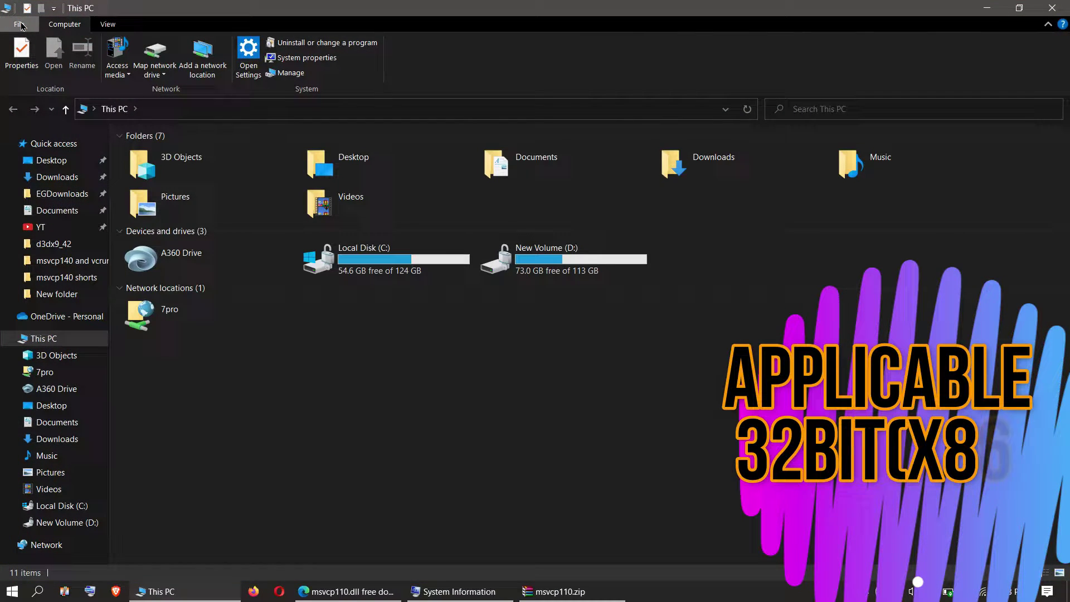
{"action": "double_click", "coordinate": [351, 273]}
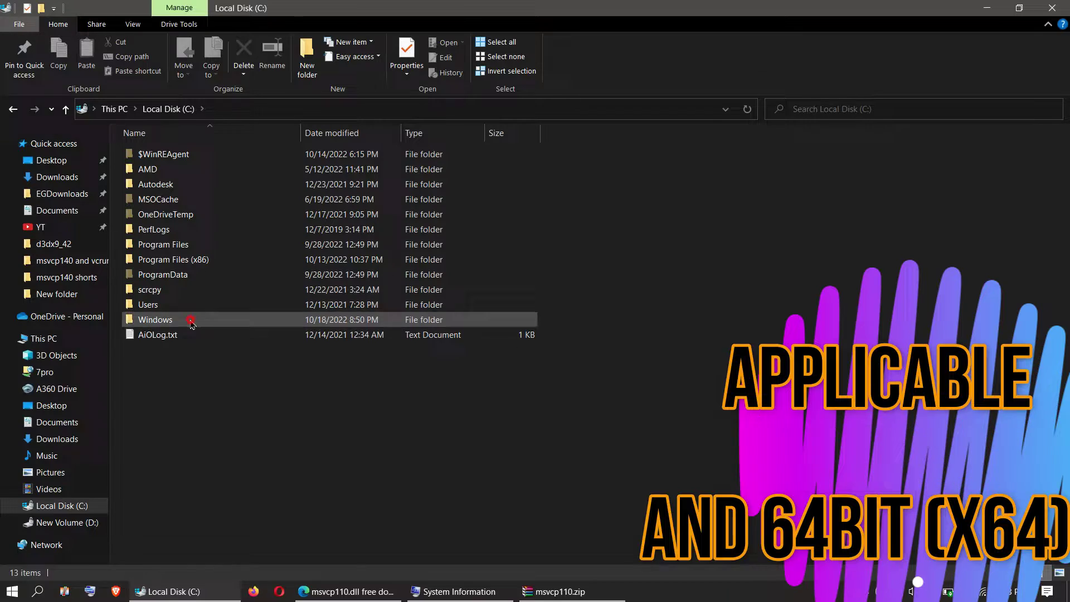
{"action": "double_click", "coordinate": [194, 322]}
{"action": "scroll", "coordinate": [379, 361], "scroll_direction": "down", "scroll_amount": 6}
{"action": "scroll", "coordinate": [379, 362], "scroll_direction": "down", "scroll_amount": 11}
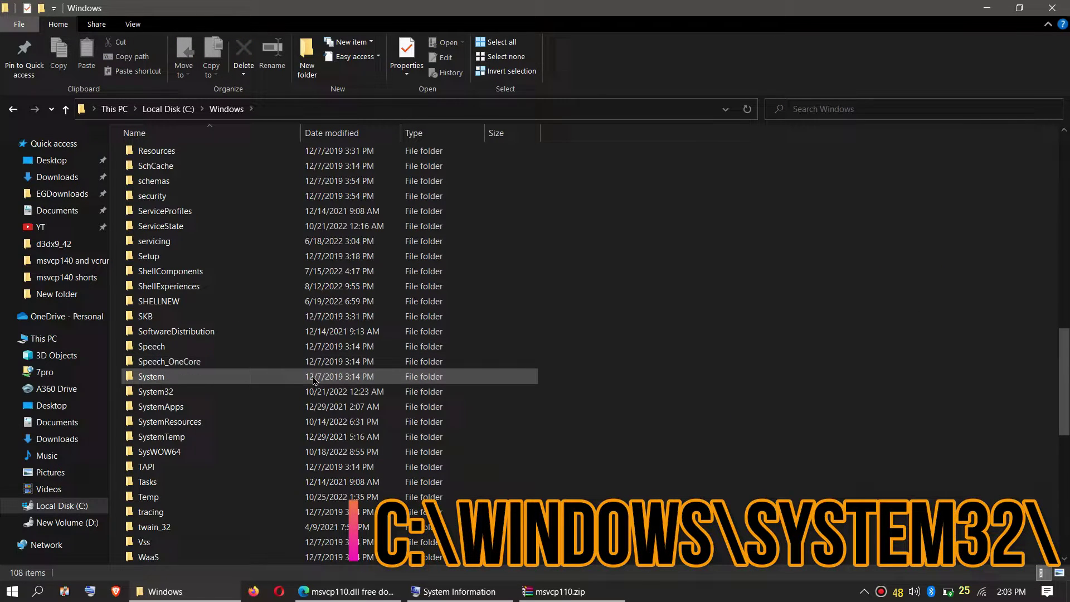
{"action": "double_click", "coordinate": [297, 390]}
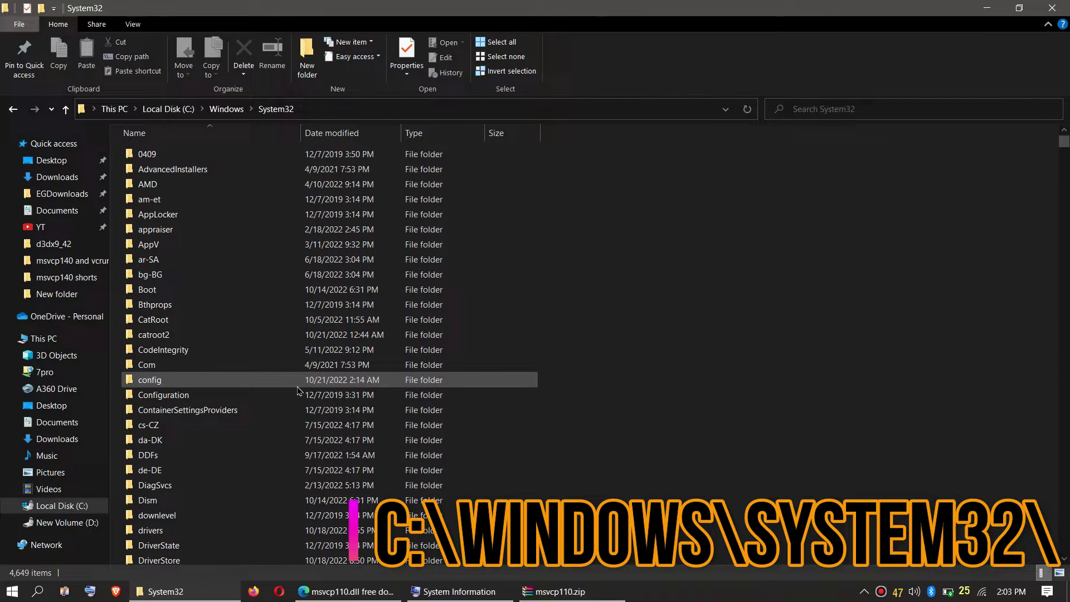
Copy msvcp110.dll from the archive into System32, replacing the existing file, and search to confirm it
{"action": "left_click", "coordinate": [592, 590]}
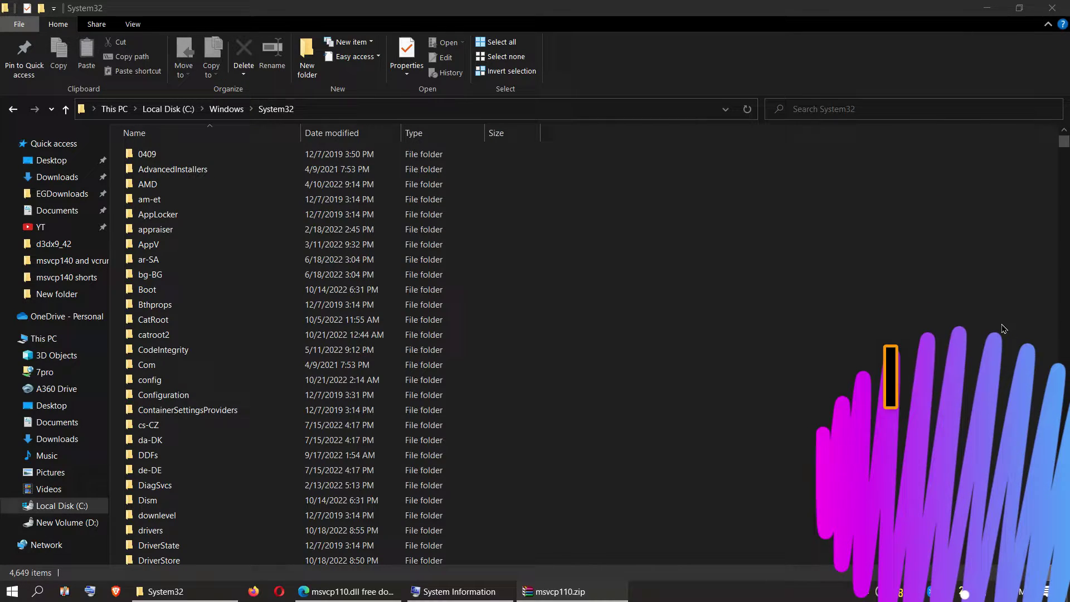
{"action": "left_click", "coordinate": [544, 223]}
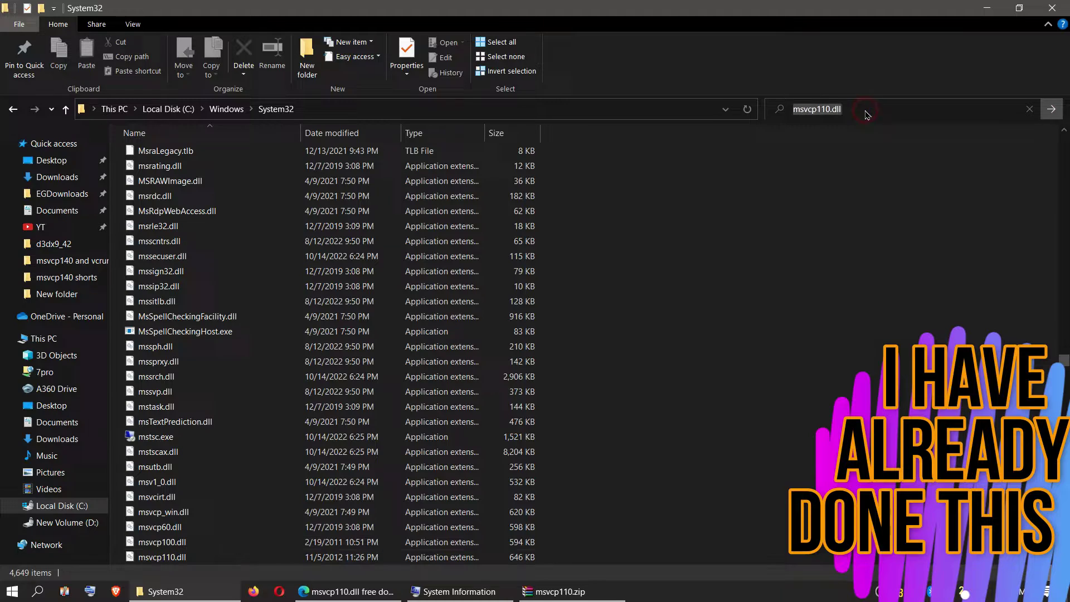
{"action": "key", "text": "Return"}
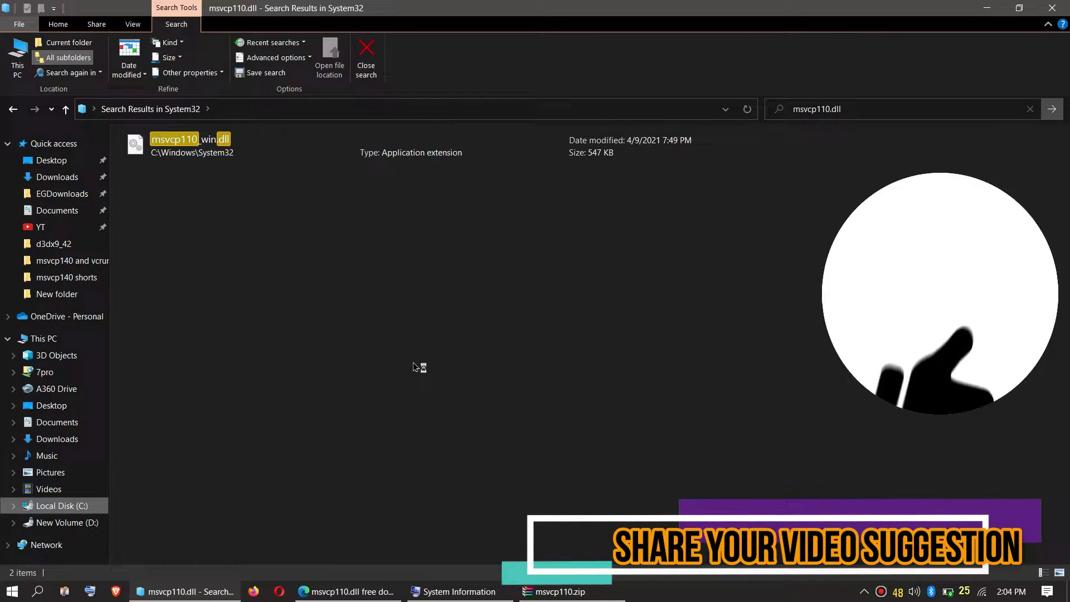
{"action": "left_click", "coordinate": [247, 188]}
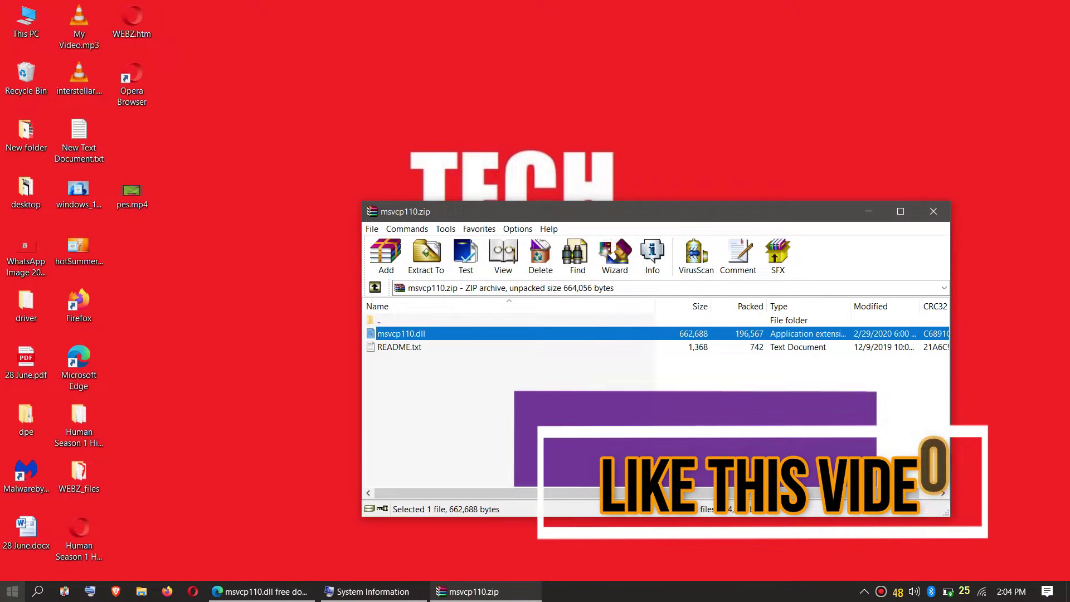
{"action": "left_click", "coordinate": [10, 586]}
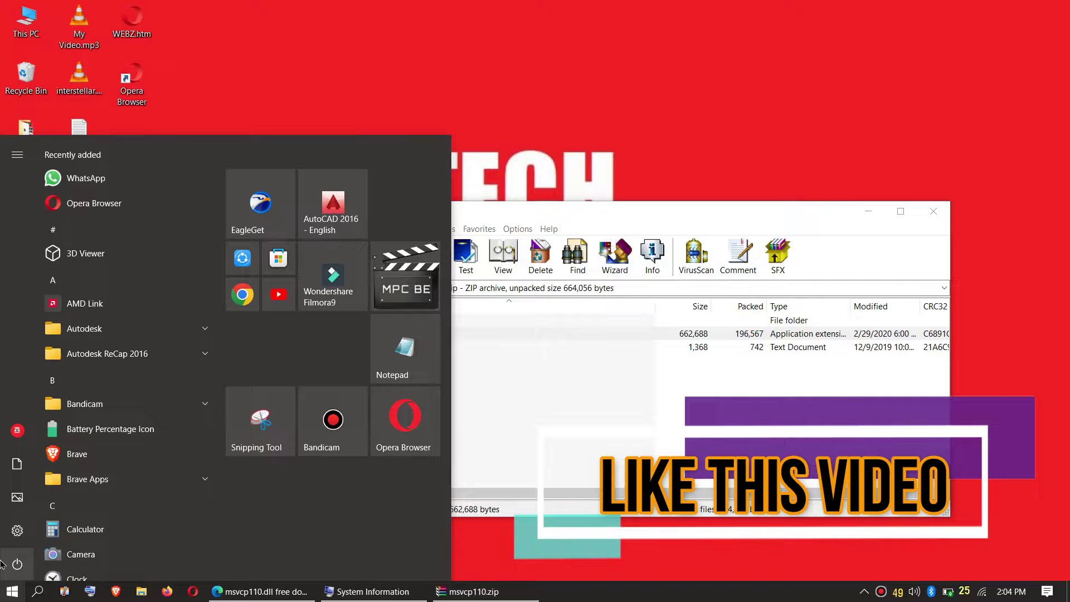
{"action": "left_click", "coordinate": [11, 564]}
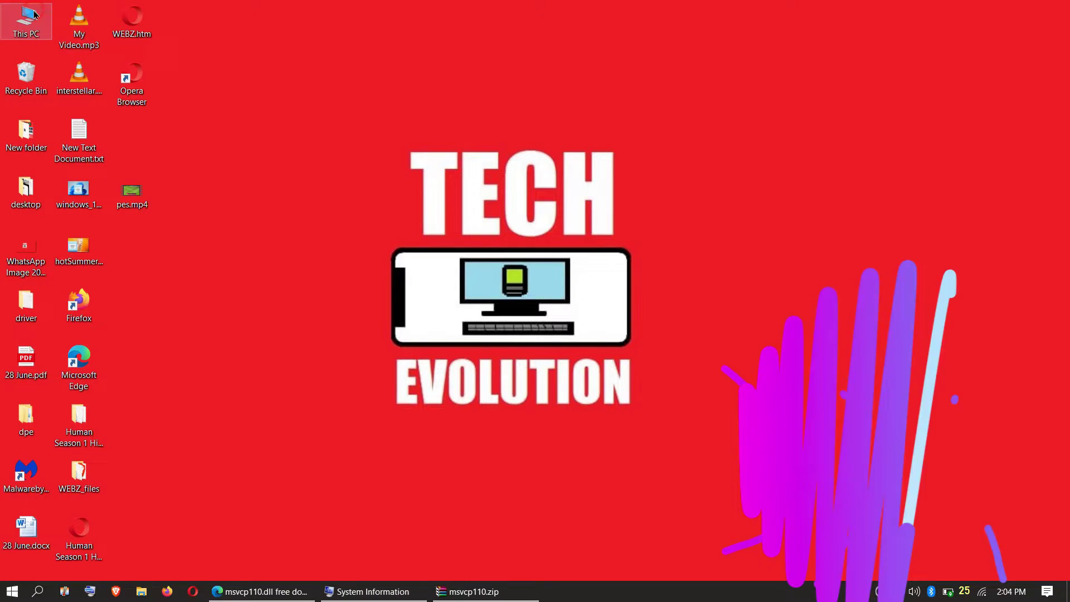
Go from This PC into Local Disk (C:), then Windows, and open SysWOW64
{"action": "double_click", "coordinate": [34, 13]}
{"action": "left_click", "coordinate": [381, 262]}
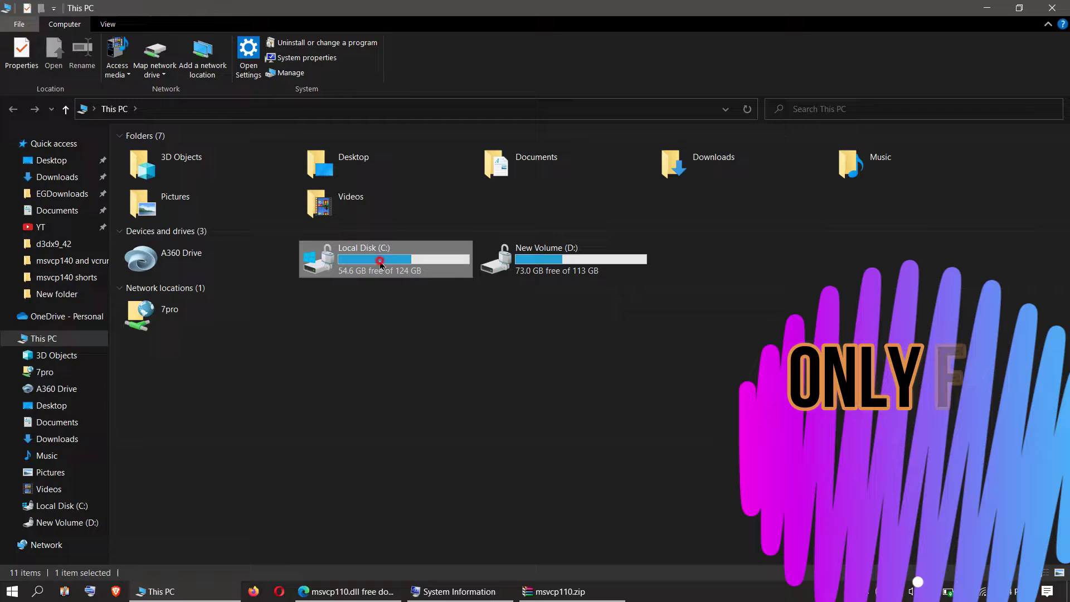
{"action": "double_click", "coordinate": [381, 262]}
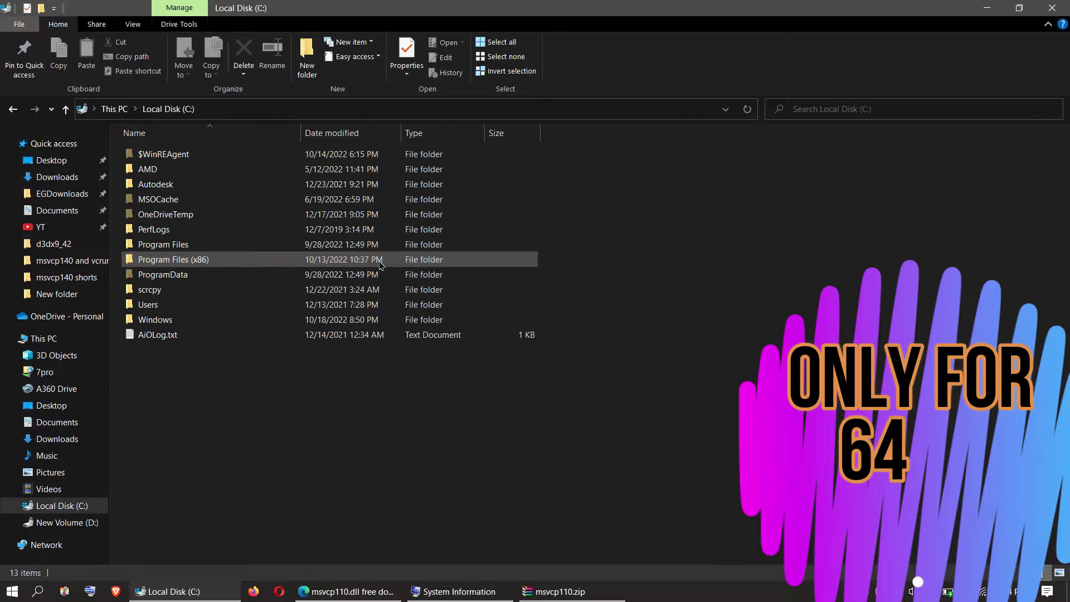
{"action": "double_click", "coordinate": [288, 322]}
{"action": "scroll", "coordinate": [346, 398], "scroll_direction": "down", "scroll_amount": 10}
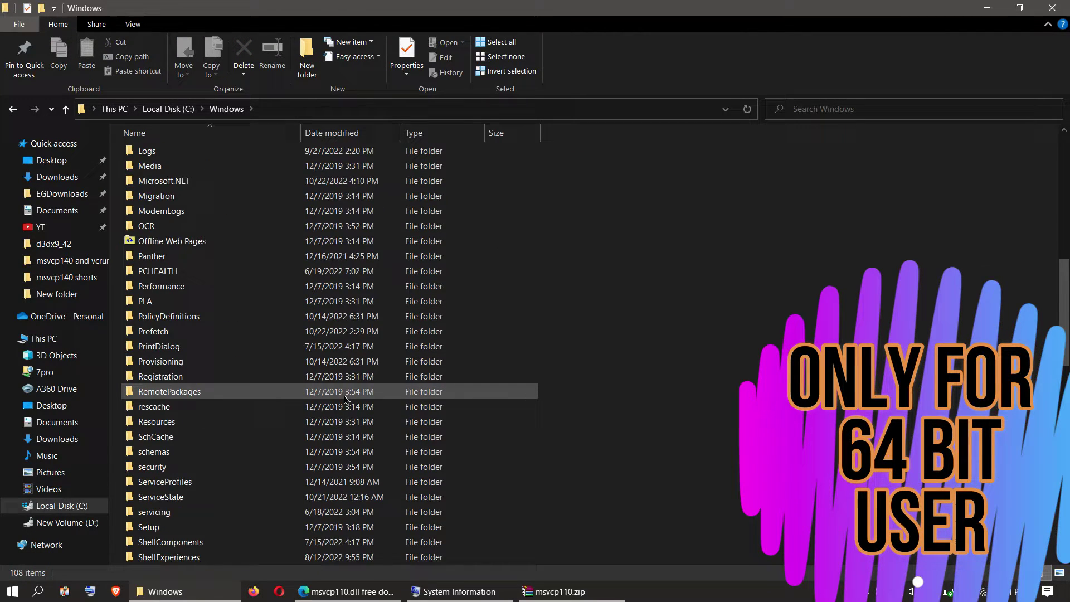
{"action": "scroll", "coordinate": [346, 398], "scroll_direction": "down", "scroll_amount": 5}
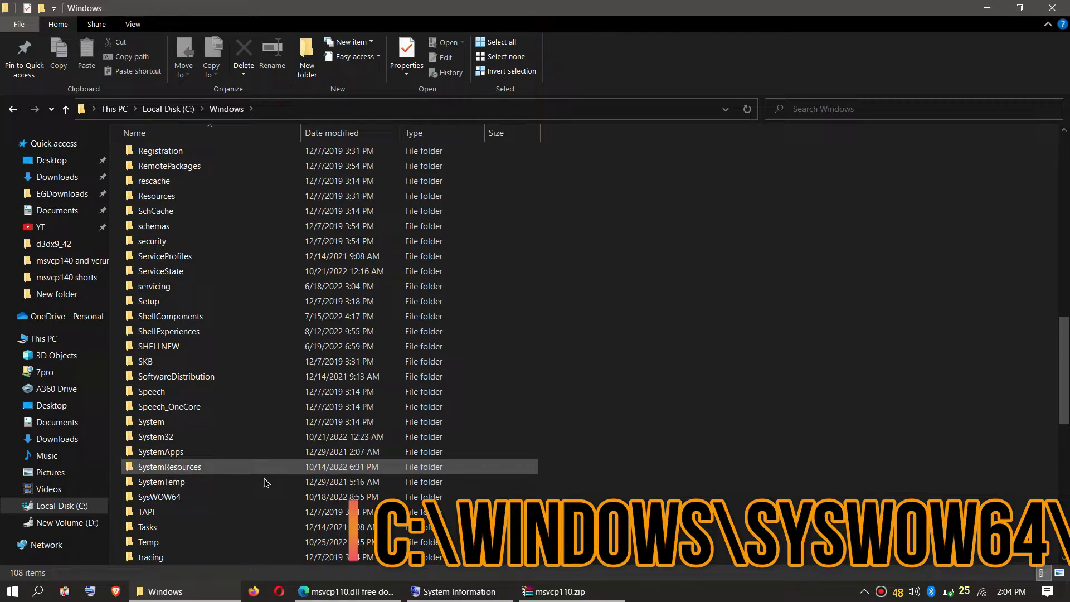
{"action": "double_click", "coordinate": [252, 497]}
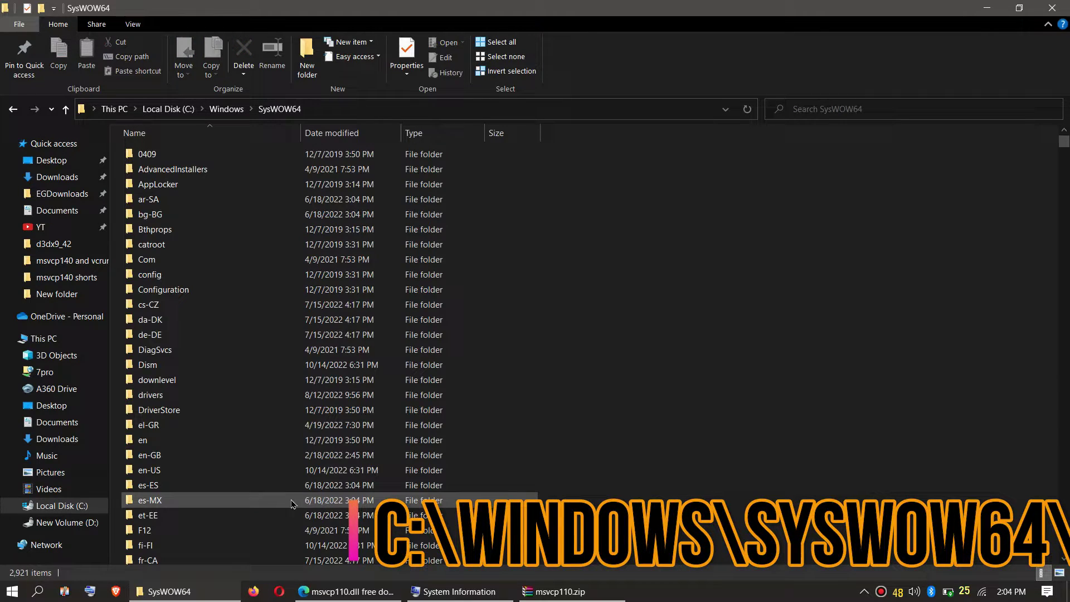
Drag msvcp110.dll from msvcp110.zip into SysWOW64, replace the old copy, and search to confirm
{"action": "left_click", "coordinate": [567, 596]}
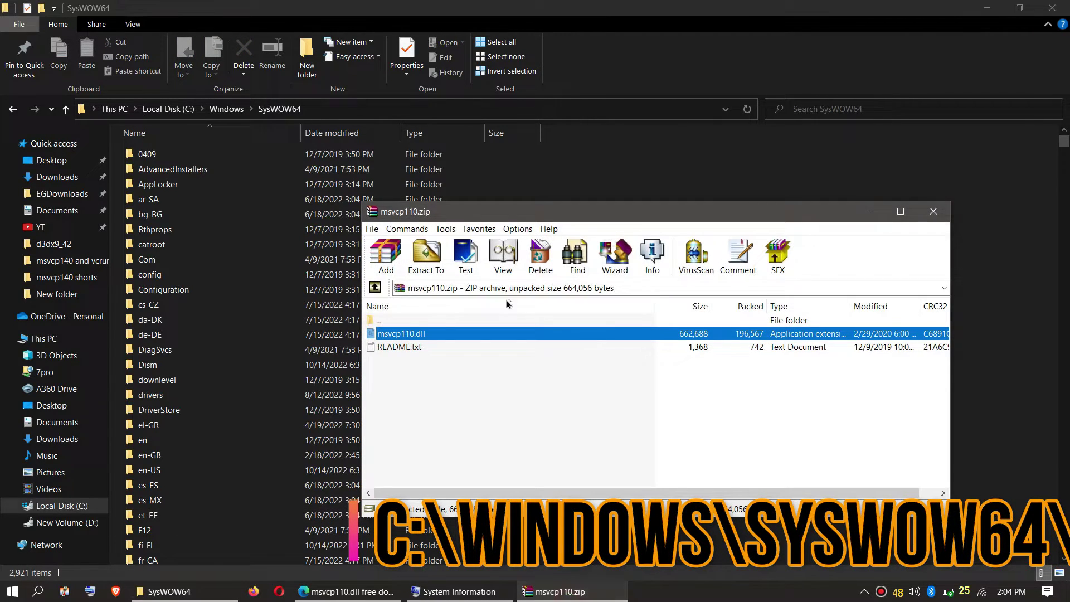
{"action": "left_click_drag", "start_coordinate": [405, 337], "coordinate": [436, 238]}
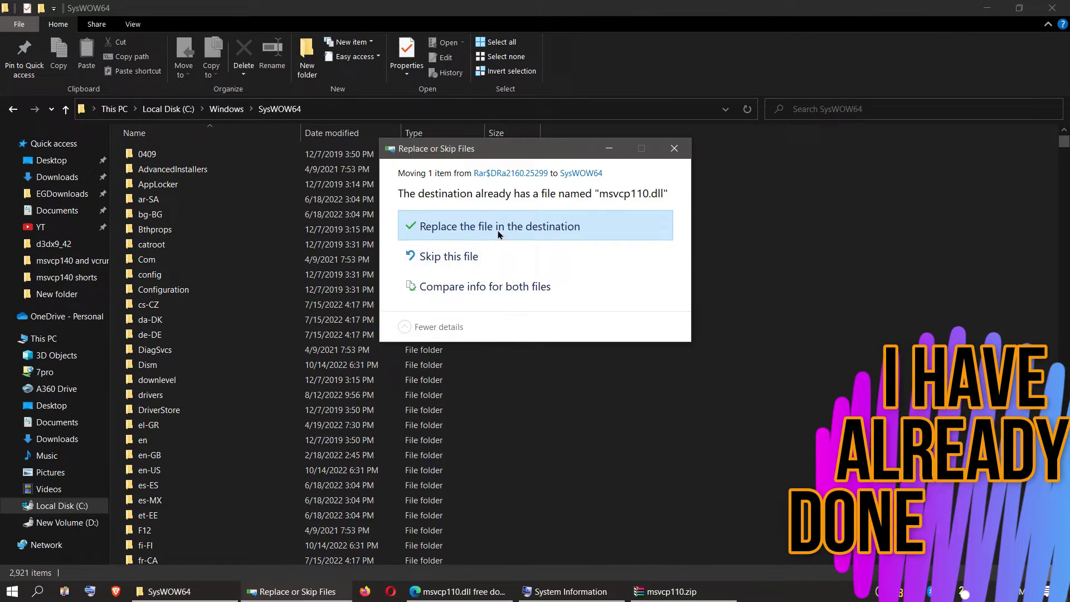
{"action": "left_click", "coordinate": [436, 237]}
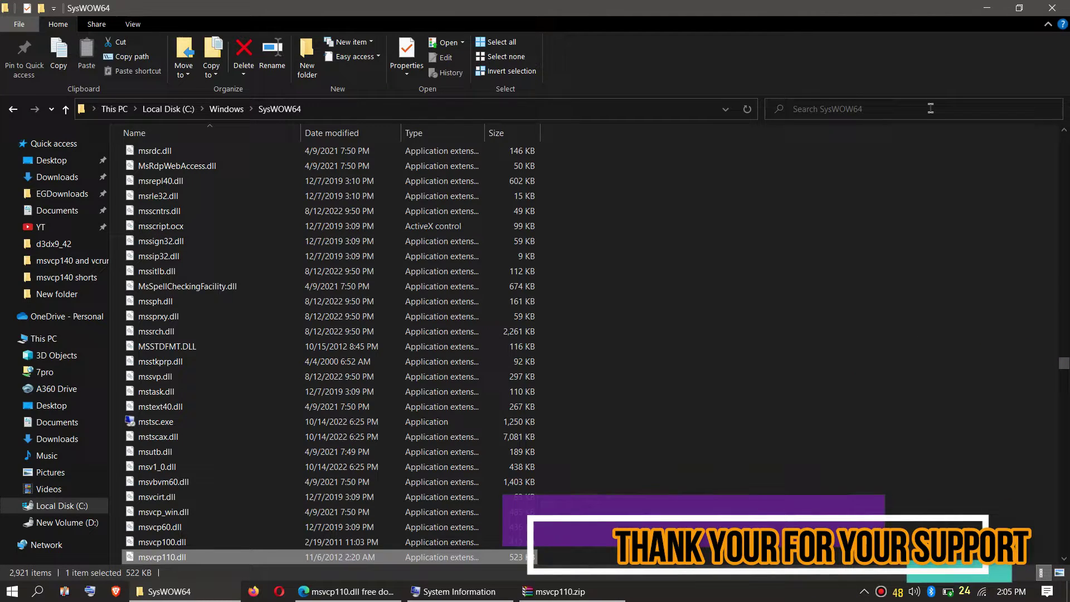
{"action": "left_click", "coordinate": [931, 110]}
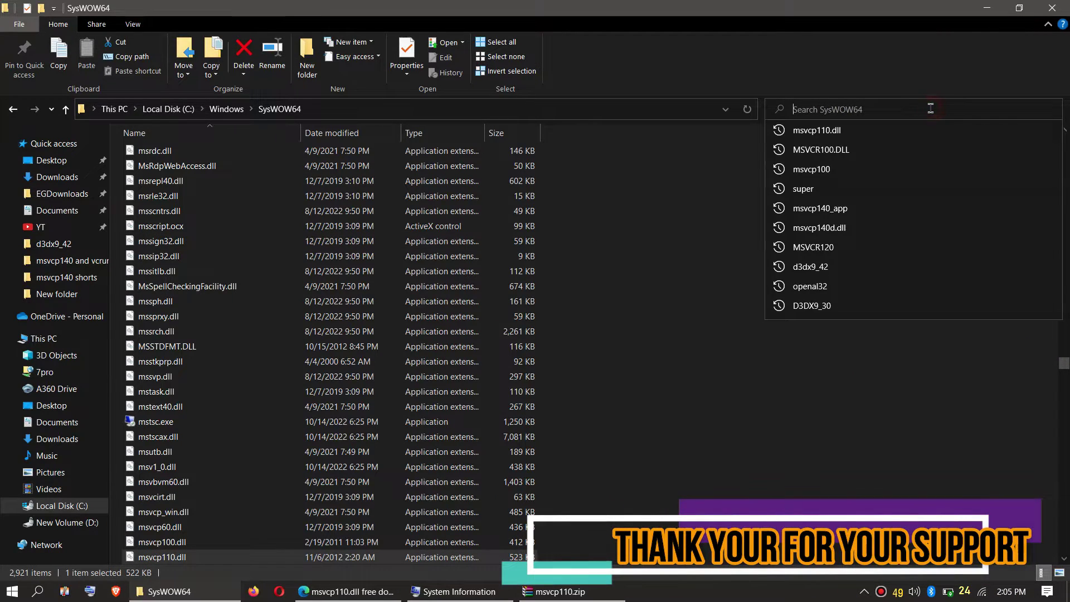
{"action": "left_click", "coordinate": [889, 134]}
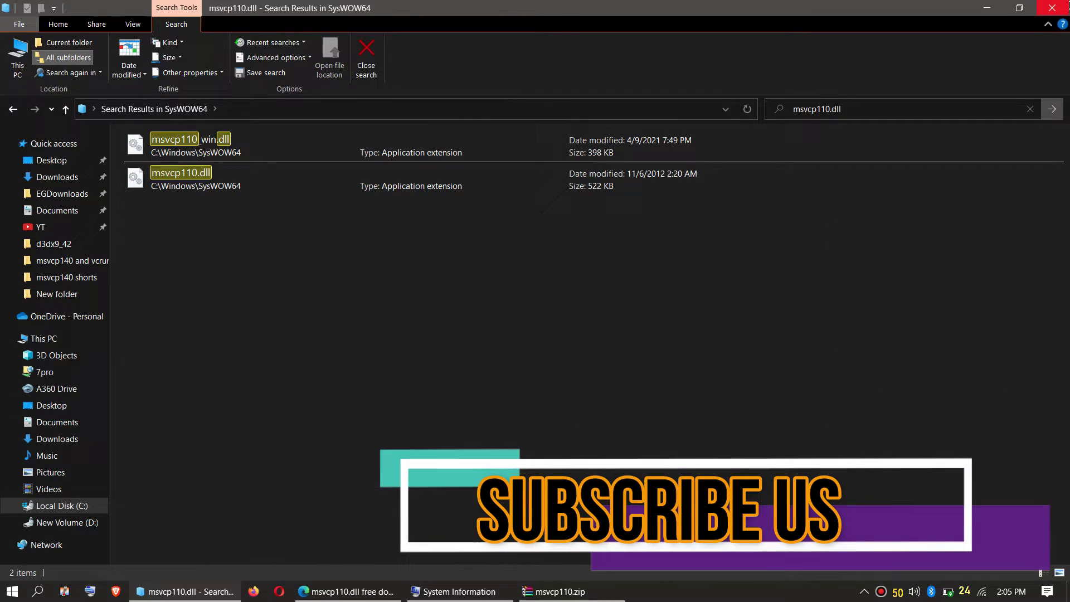
{"action": "left_click", "coordinate": [1052, 8]}
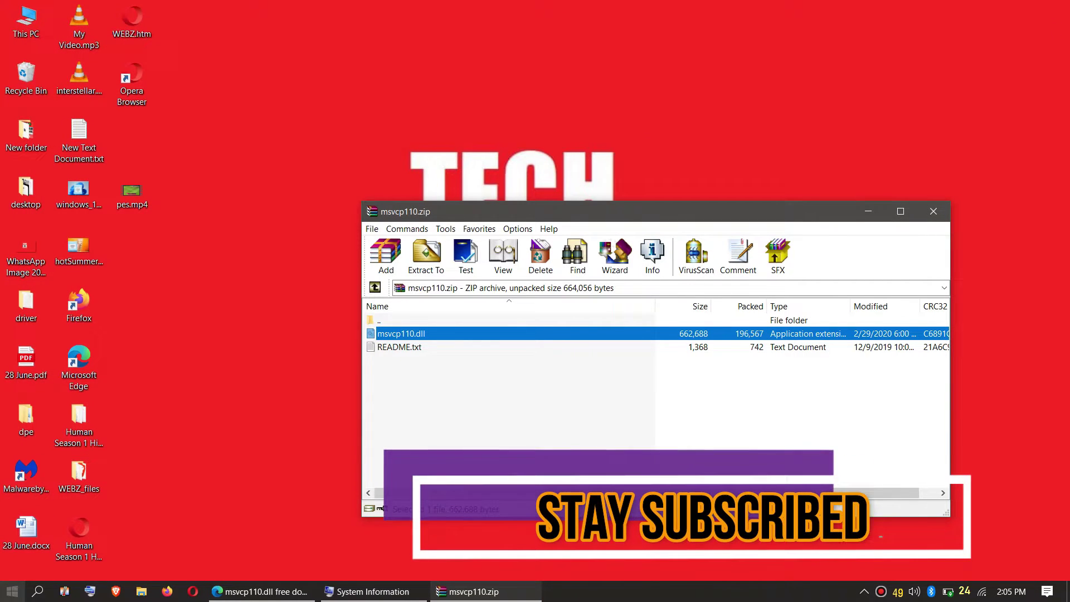
Open the Start menu and view the power options
{"action": "left_click", "coordinate": [12, 584]}
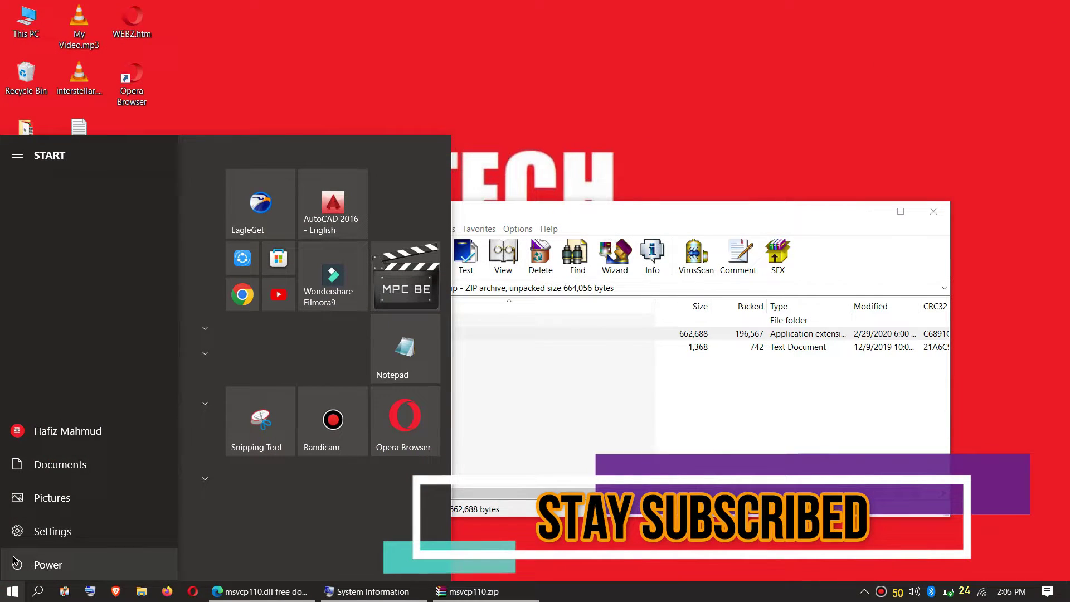
{"action": "left_click", "coordinate": [13, 560]}
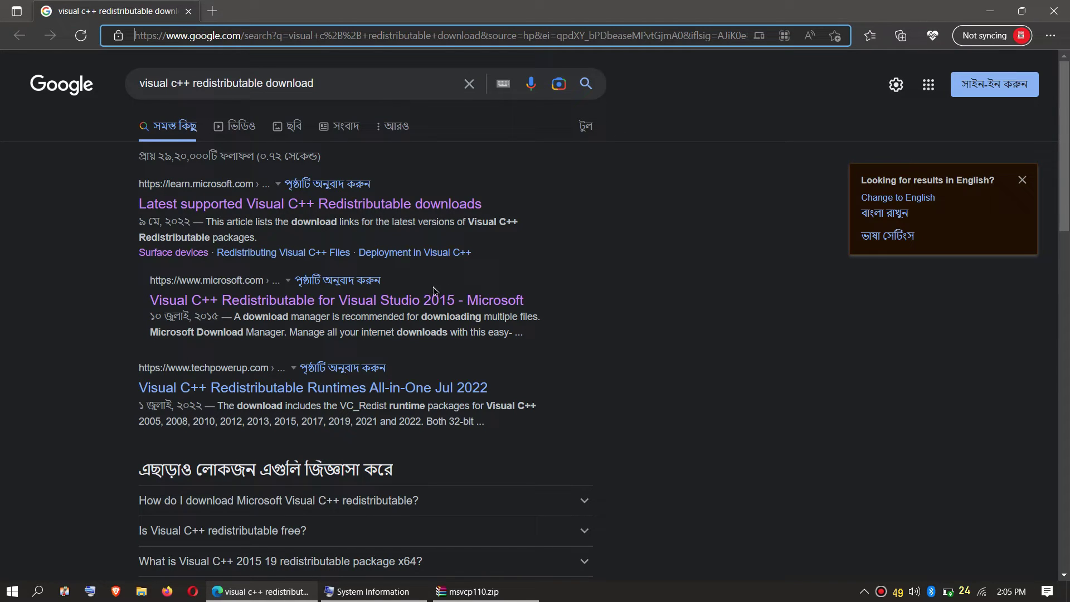
Download vc_redist.x64.exe from Microsoft's Visual C++ Redistributable for Visual Studio 2015 page
{"action": "left_click", "coordinate": [373, 299]}
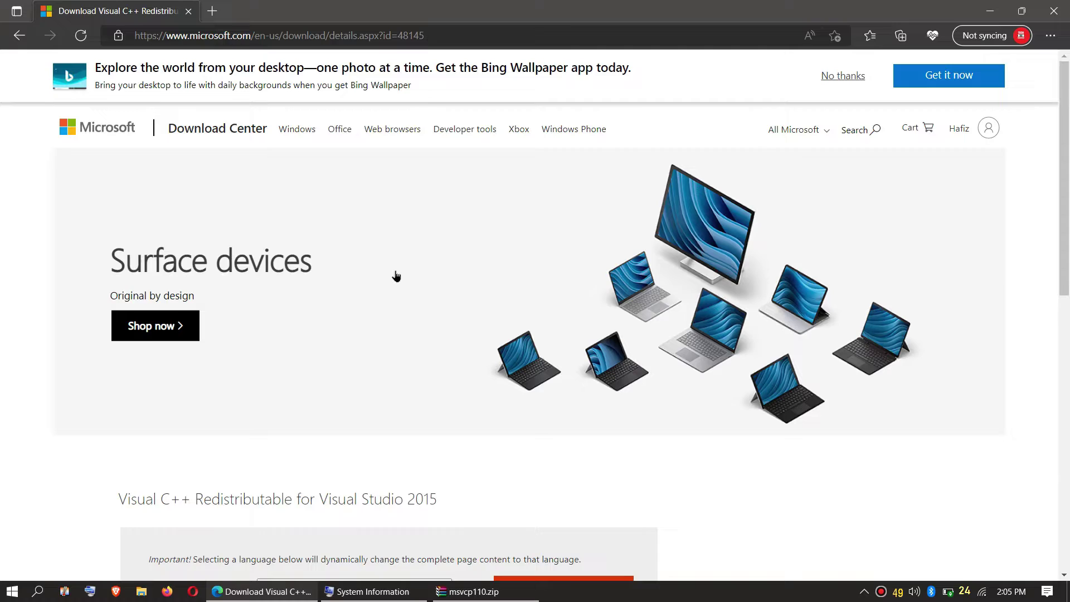
{"action": "scroll", "coordinate": [394, 275], "scroll_direction": "down", "scroll_amount": 3}
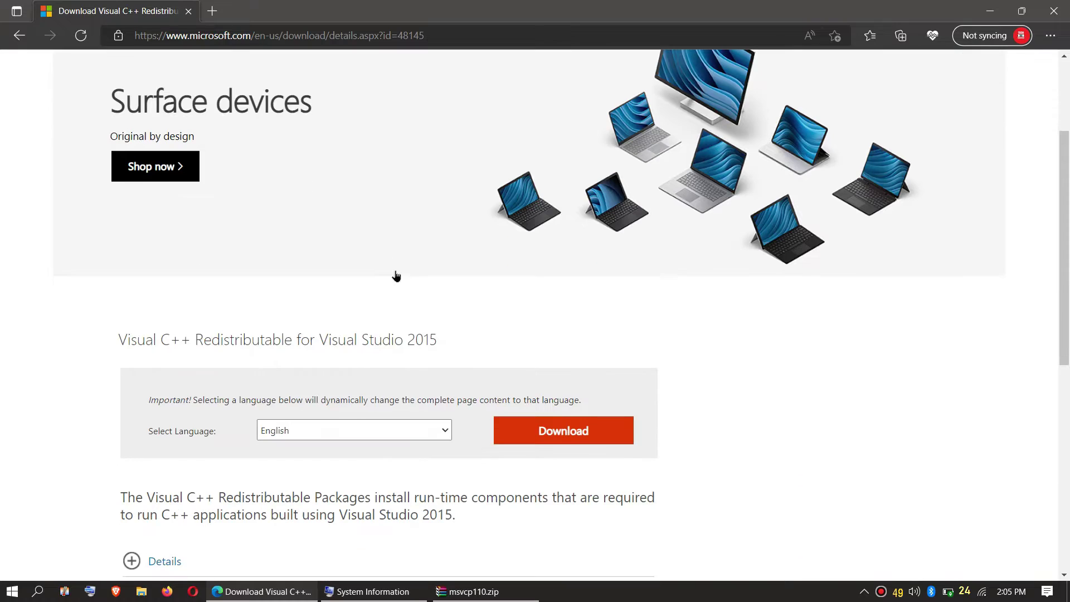
{"action": "left_click", "coordinate": [526, 432]}
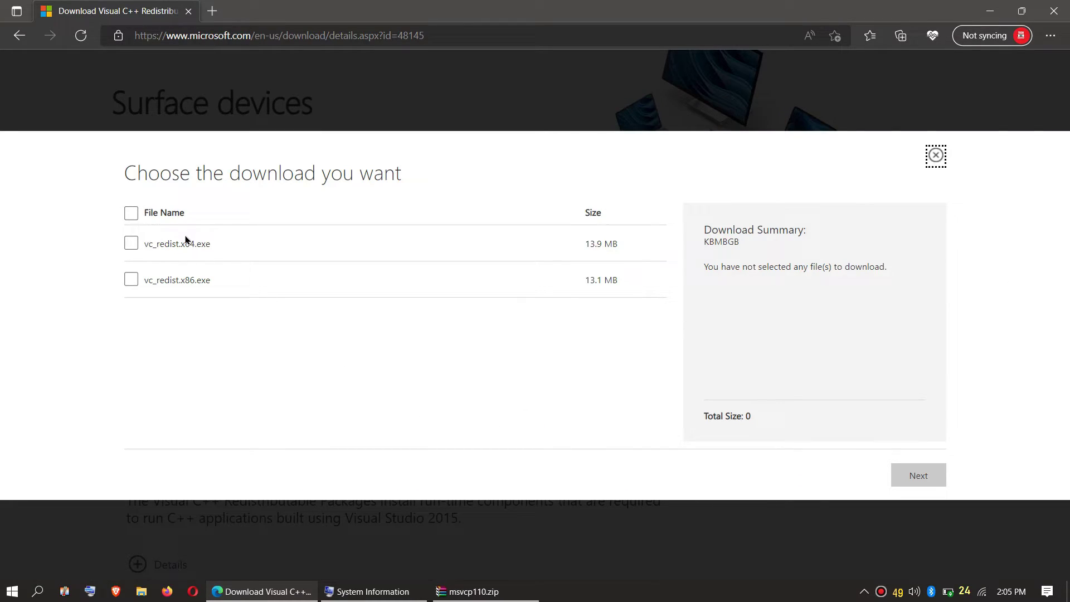
{"action": "left_click_drag", "start_coordinate": [186, 250], "coordinate": [190, 280]}
{"action": "left_click", "coordinate": [132, 243]}
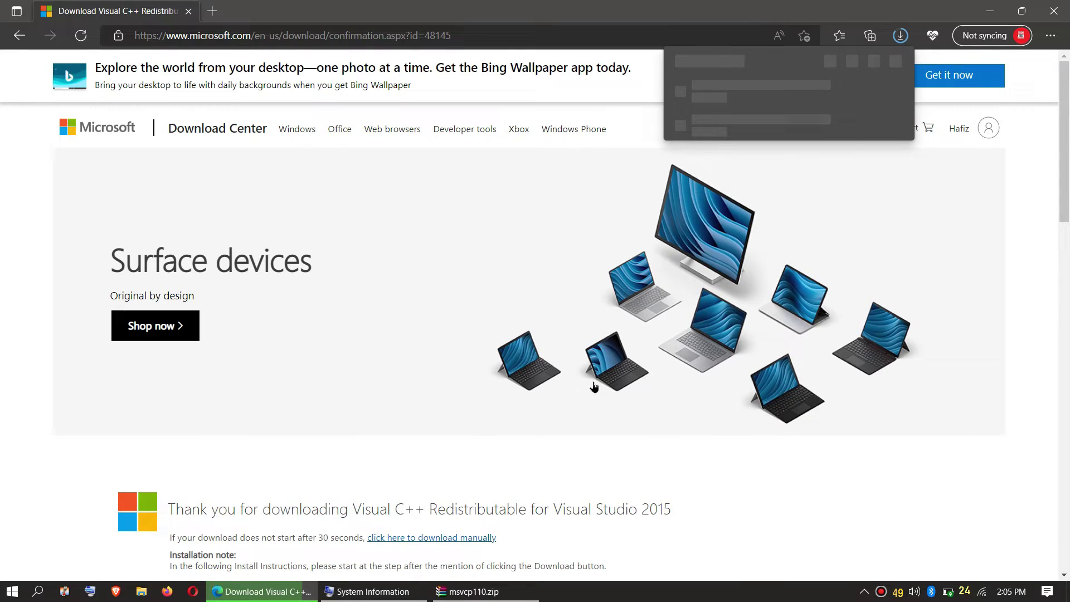
{"action": "scroll", "coordinate": [594, 386], "scroll_direction": "down", "scroll_amount": 5}
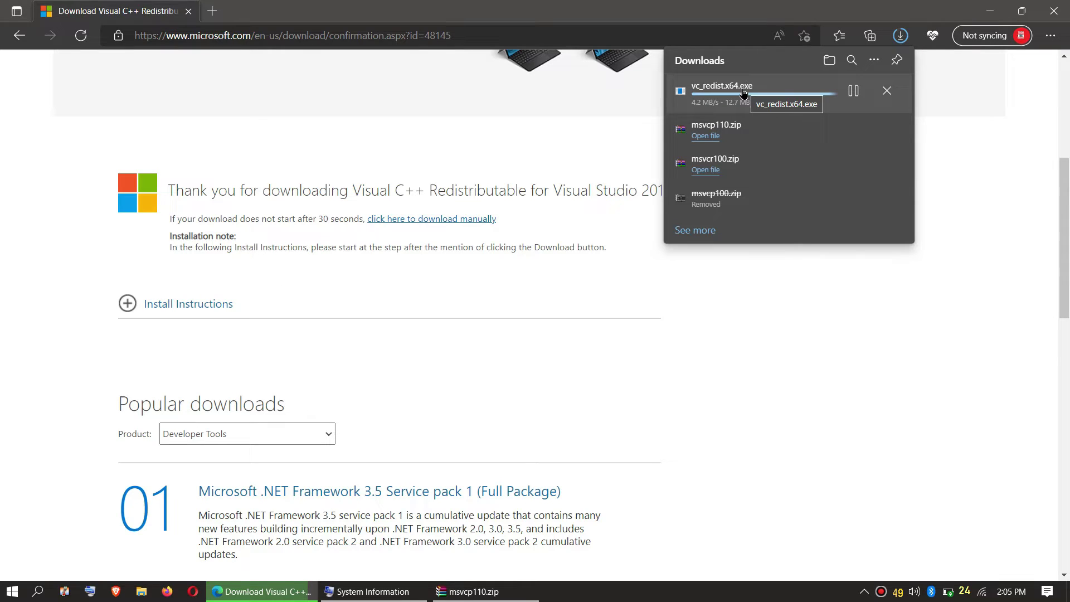
Expand the Install Instructions section on the Visual C++ 2015 thank-you page
{"action": "left_click", "coordinate": [177, 303]}
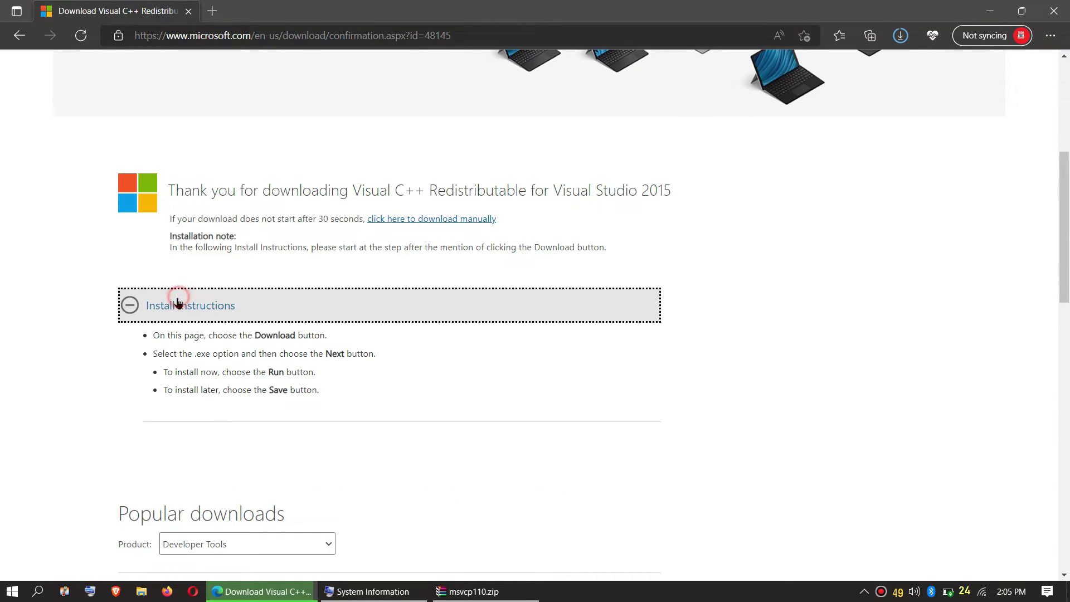